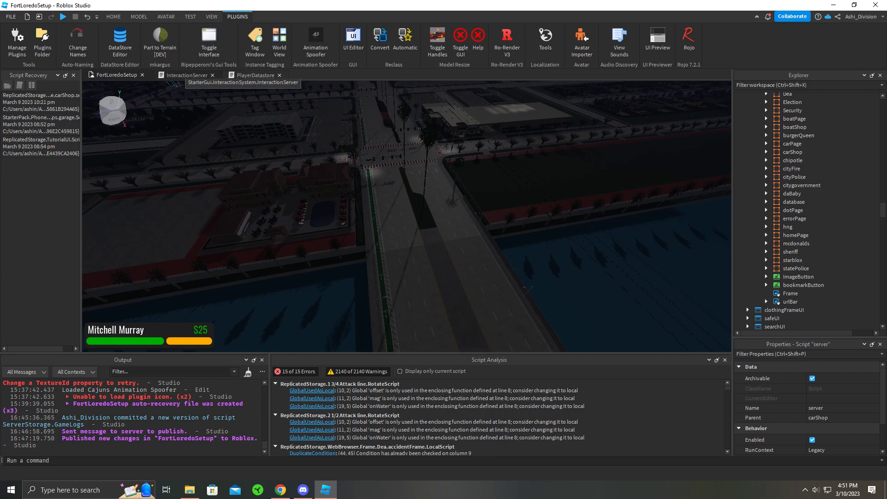
- Open the PlayerDatastore script for viewing
{"action": "left_click", "coordinate": [185, 75]}
{"action": "left_click", "coordinate": [254, 76]}
{"action": "left_click", "coordinate": [116, 75]}
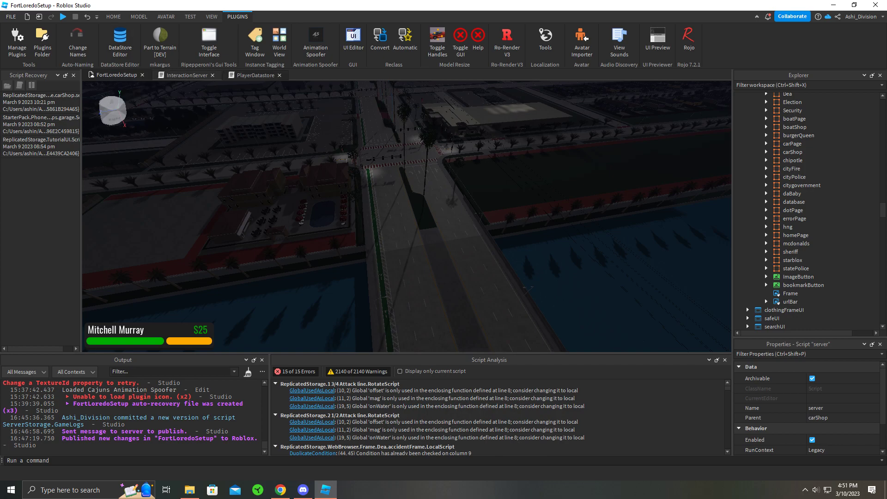
{"action": "left_click", "coordinate": [256, 74]}
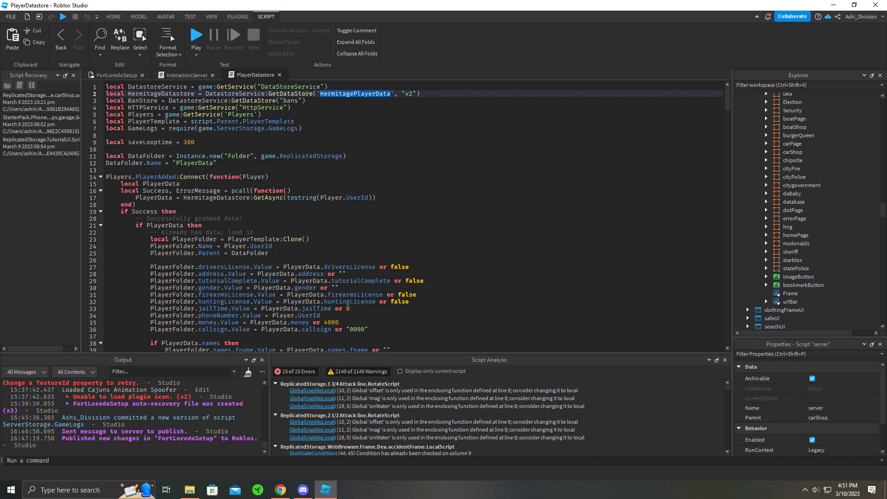
- Locate the PlayerDatastore script in the Explorer and copy the data store name HermitagePlayerData from its GetDataStore call on line 2
{"action": "left_click", "coordinate": [305, 87]}
{"action": "left_click_drag", "start_coordinate": [320, 93], "coordinate": [394, 94]}
{"action": "right_click", "coordinate": [243, 74]}
{"action": "left_click", "coordinate": [276, 109]}
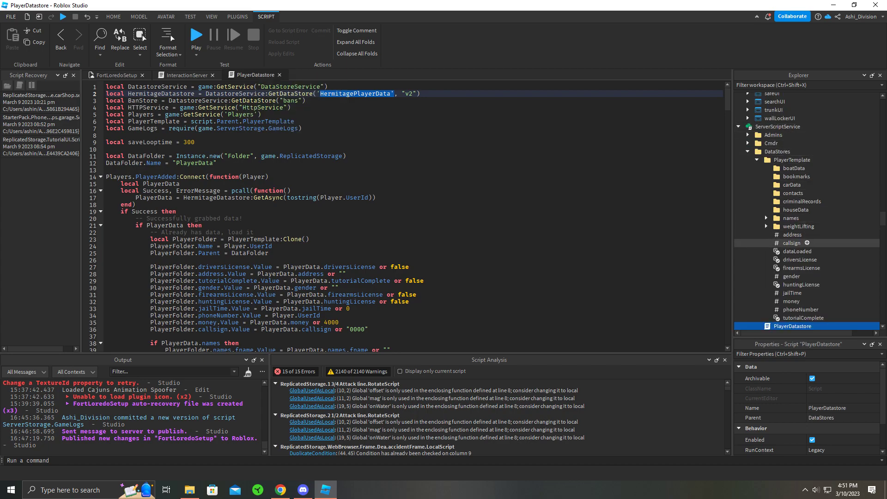
{"action": "scroll", "coordinate": [808, 259], "scroll_direction": "down", "scroll_amount": 2}
{"action": "key", "text": "ctrl+c"}
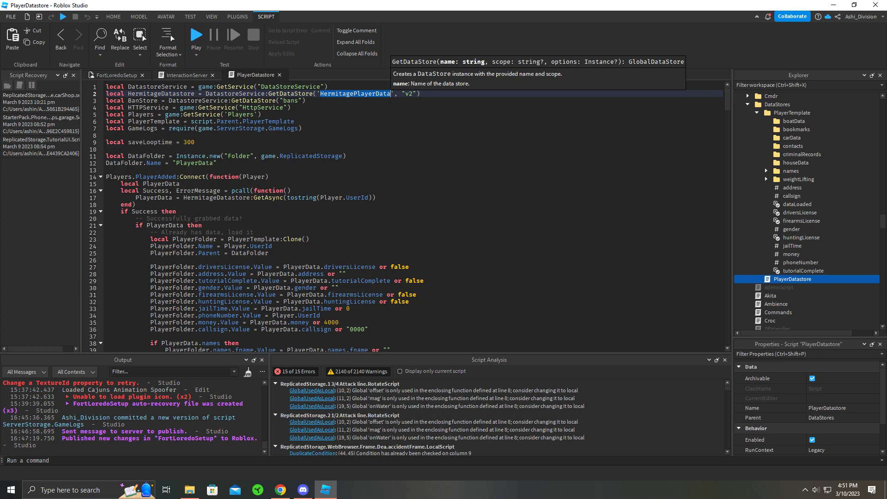
{"action": "double_click", "coordinate": [409, 94]}
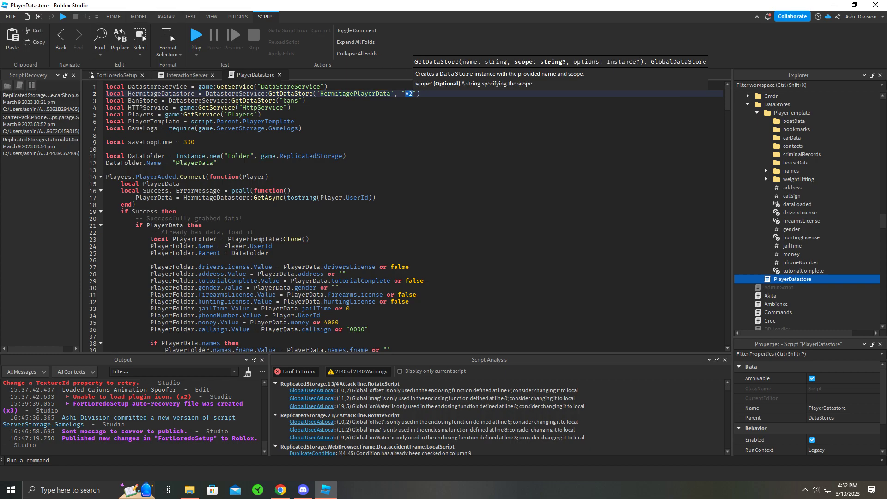
- In the DataStore Editor, enter the name HermitagePlayerData and scope v2, enable DataStore V2, and list the store's keys
{"action": "left_click", "coordinate": [117, 75]}
{"action": "left_click", "coordinate": [121, 46]}
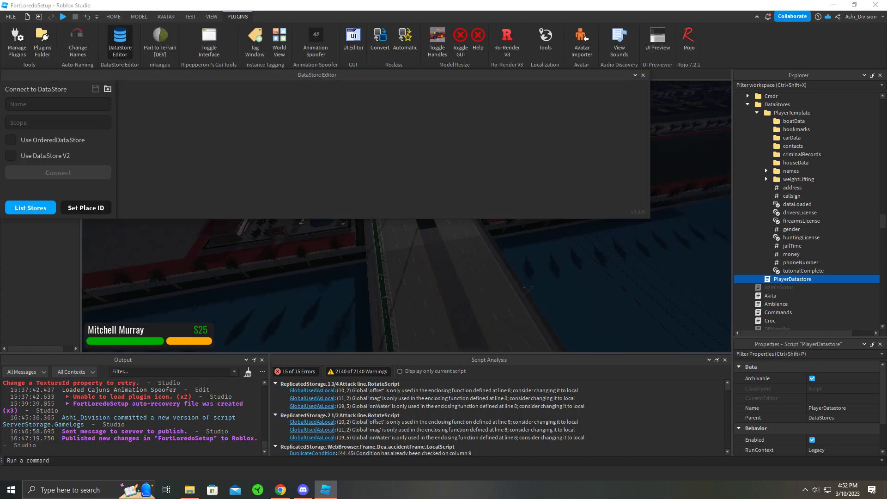
{"action": "left_click", "coordinate": [58, 104]}
{"action": "key", "text": "ctrl+v"}
{"action": "left_click", "coordinate": [58, 122]}
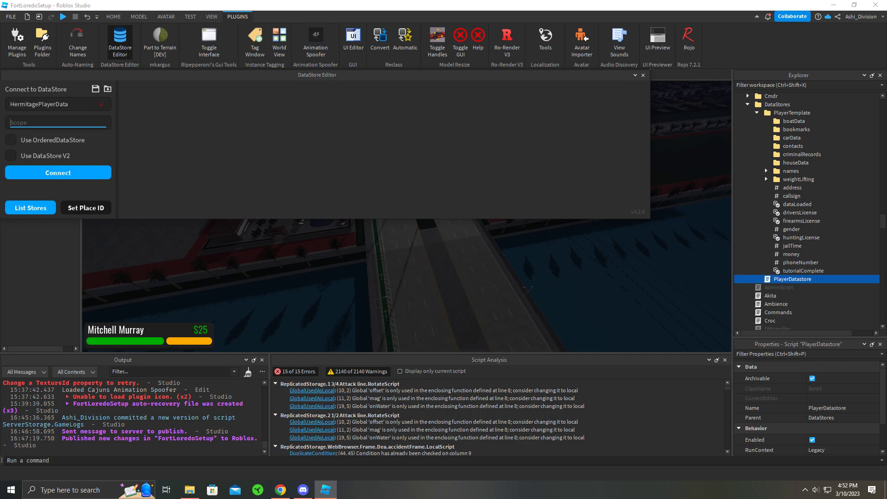
{"action": "type", "text": "v2"}
{"action": "left_click", "coordinate": [10, 155]}
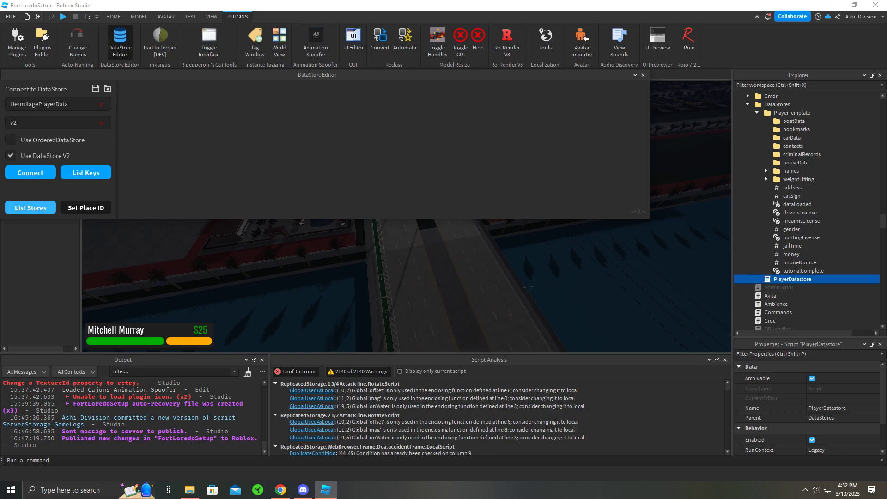
{"action": "left_click", "coordinate": [86, 172]}
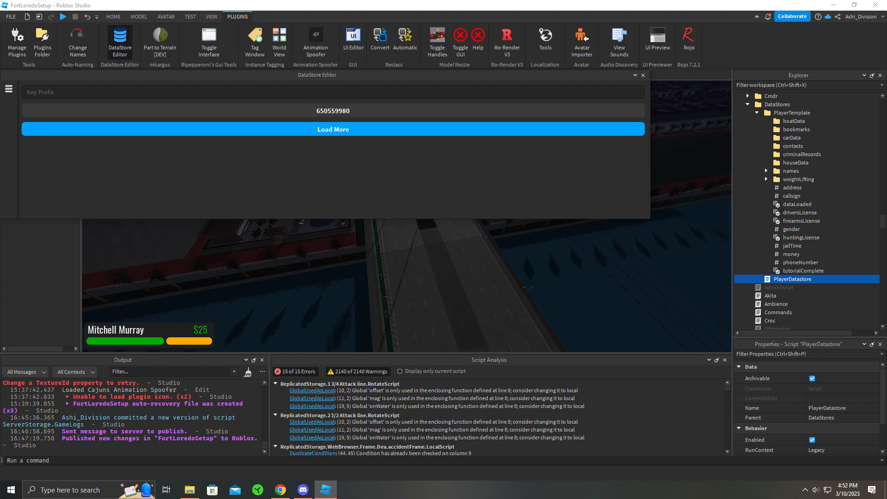
- Load the listed player key's data and expand its names entry
{"action": "left_click", "coordinate": [332, 111]}
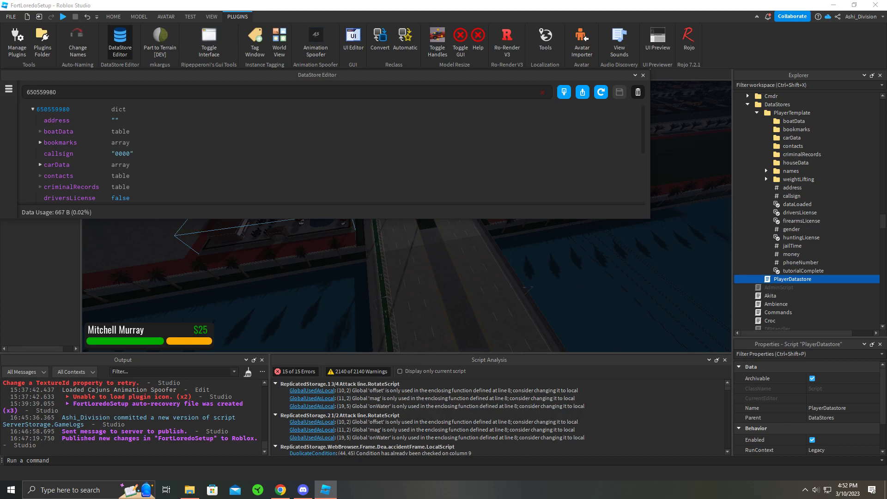
{"action": "left_click", "coordinate": [40, 143]}
{"action": "left_click", "coordinate": [40, 143]}
{"action": "scroll", "coordinate": [323, 153], "scroll_direction": "down", "scroll_amount": 3}
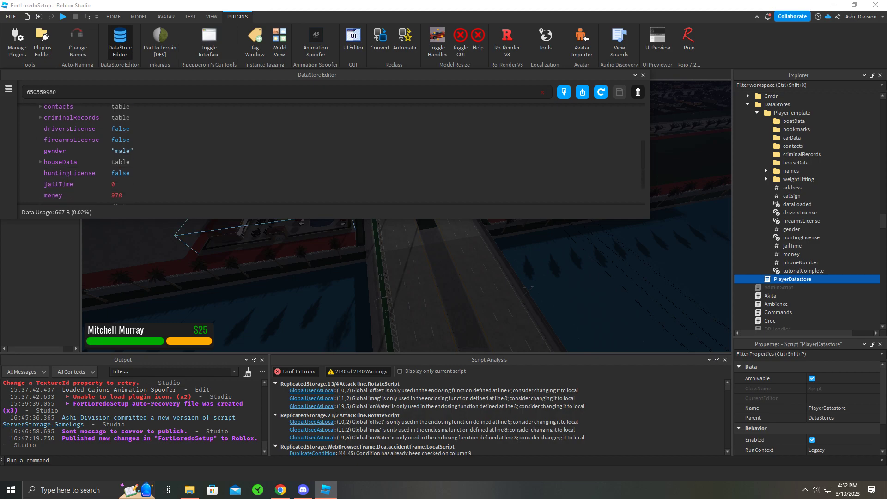
{"action": "scroll", "coordinate": [323, 152], "scroll_direction": "down", "scroll_amount": 2}
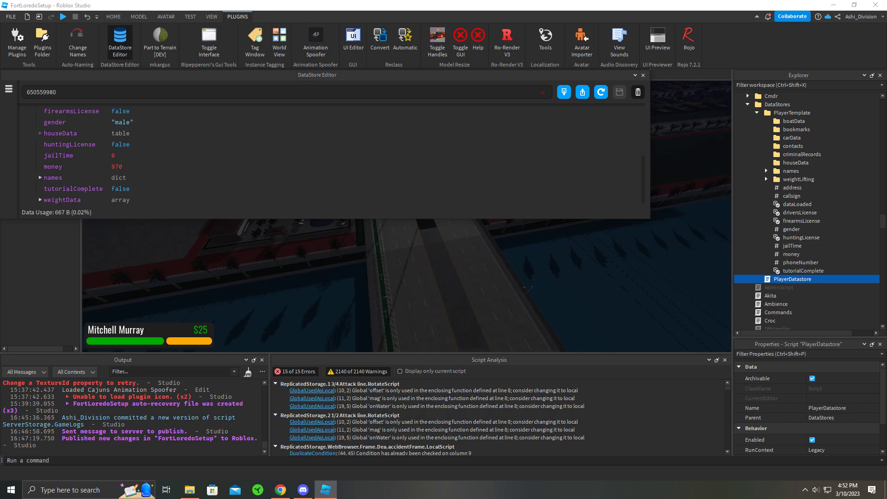
{"action": "left_click", "coordinate": [40, 177]}
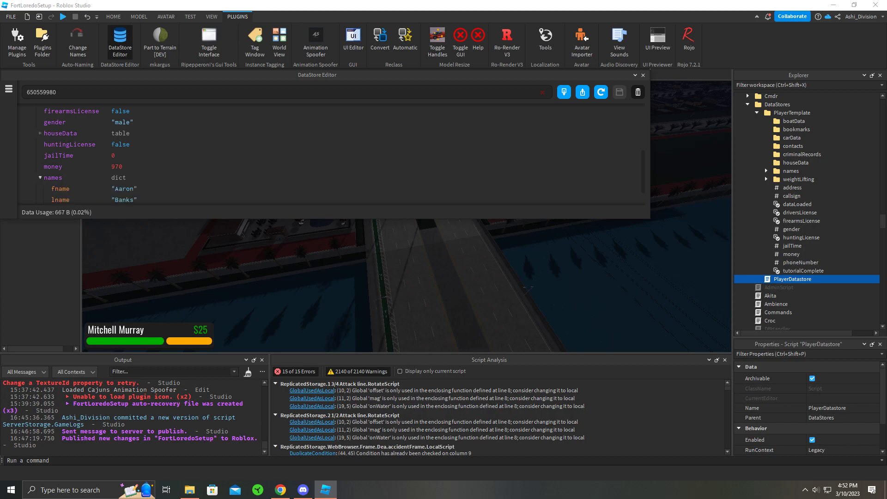
- Replace the character's first name and last name in the fname and lname values of the names entry
{"action": "scroll", "coordinate": [92, 171], "scroll_direction": "down", "scroll_amount": 1}
{"action": "left_click", "coordinate": [124, 167]}
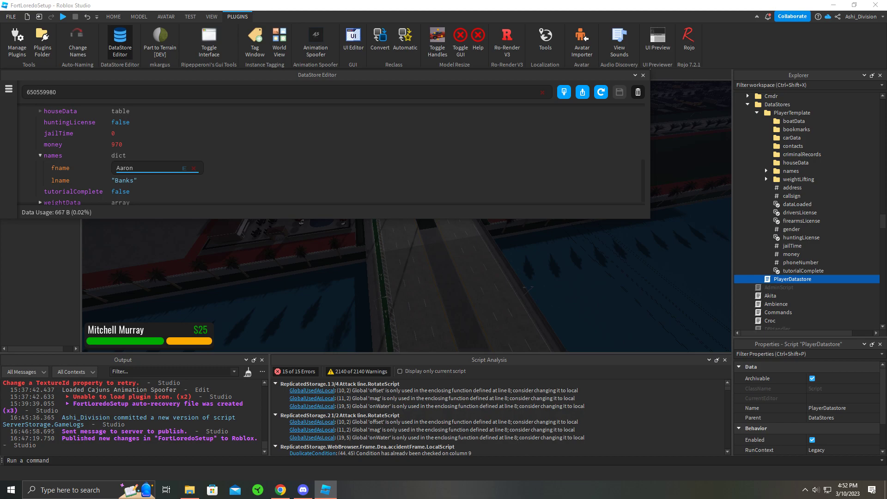
{"action": "key", "text": "ctrl+a"}
{"action": "type", "text": "BobtheBUILDER"}
{"action": "key", "text": "Return"}
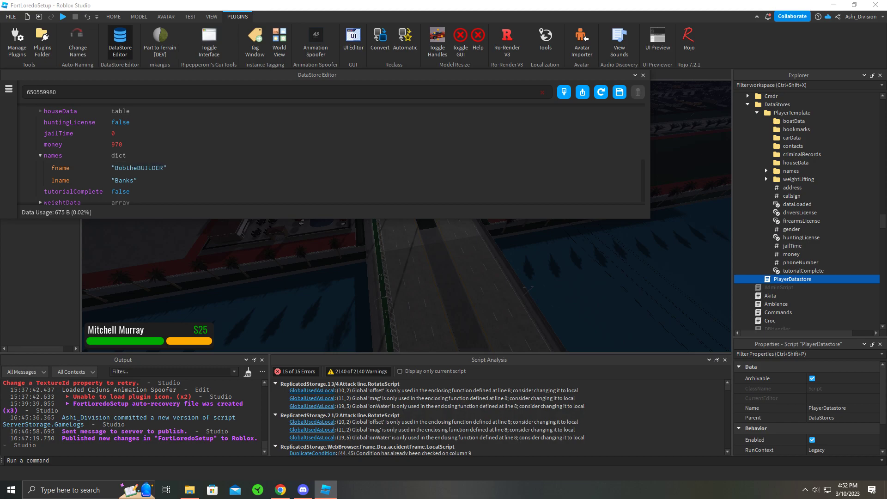
{"action": "left_click", "coordinate": [124, 180]}
{"action": "key", "text": "ctrl+a"}
{"action": "type", "text": "Vegan"}
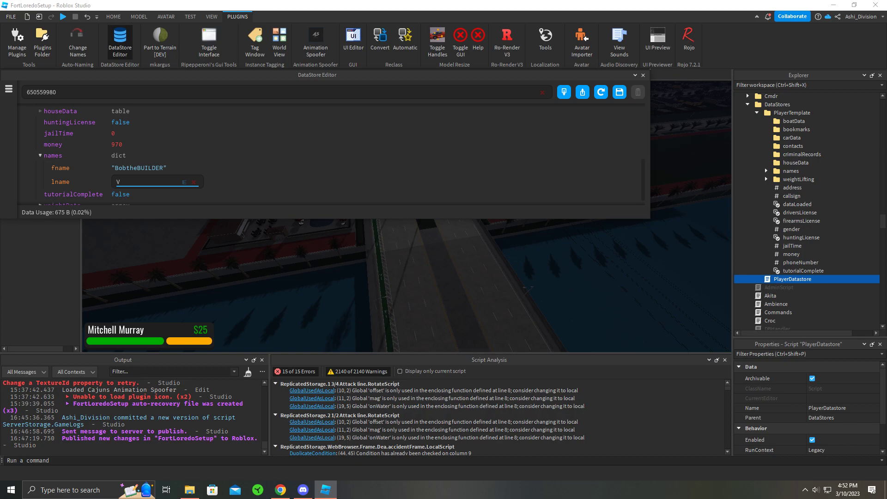
{"action": "key", "text": "Return"}
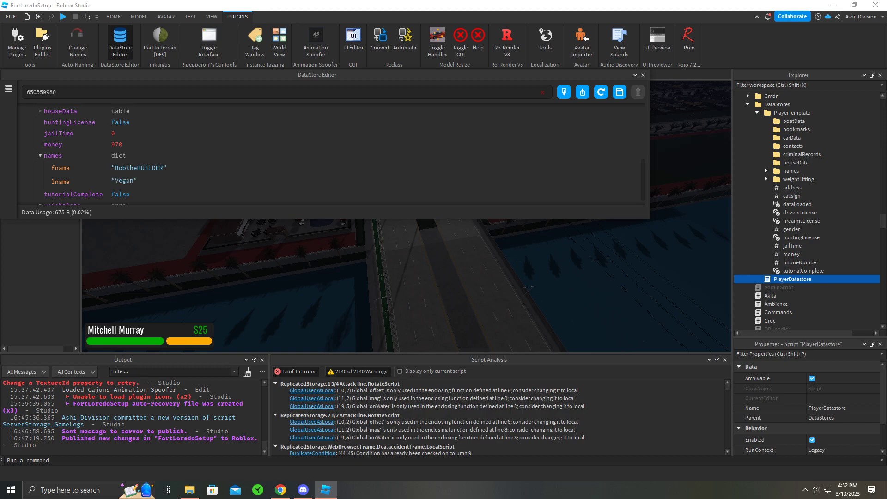
- Set the player's money value to 800000
{"action": "scroll", "coordinate": [323, 153], "scroll_direction": "down", "scroll_amount": 1}
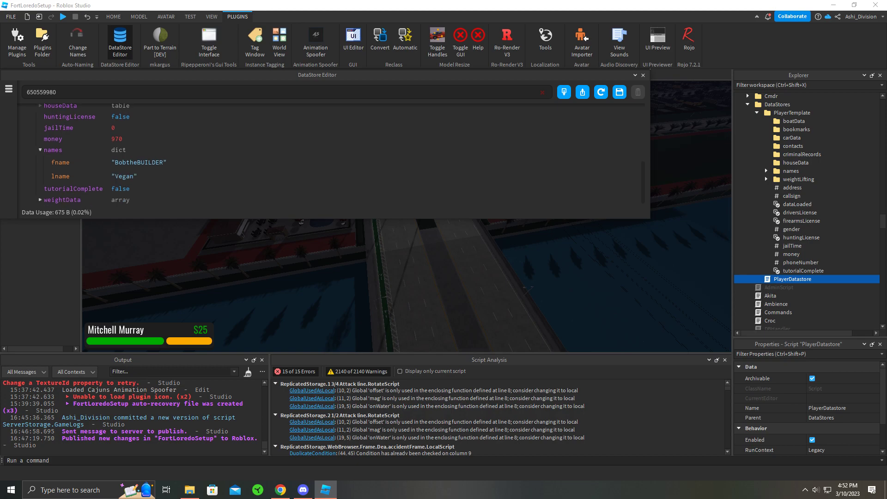
{"action": "scroll", "coordinate": [323, 152], "scroll_direction": "up", "scroll_amount": 3}
{"action": "scroll", "coordinate": [324, 153], "scroll_direction": "down", "scroll_amount": 3}
{"action": "left_click", "coordinate": [117, 139]}
{"action": "key", "text": "ctrl+a"}
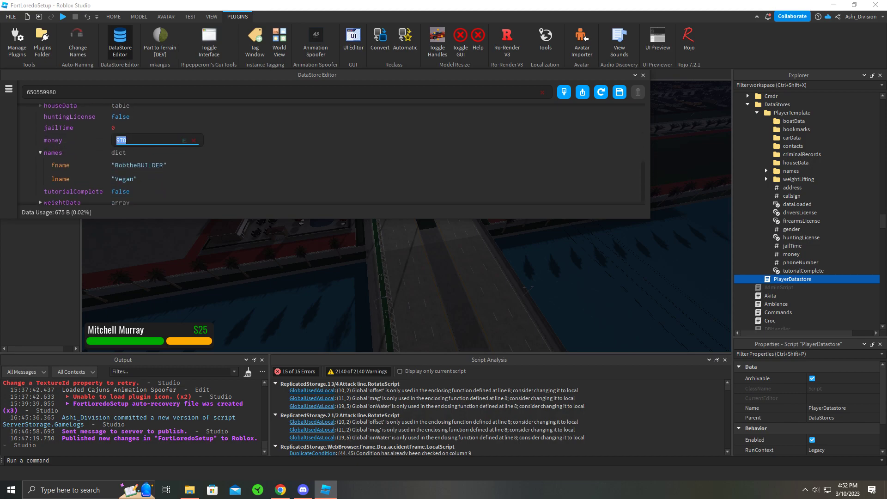
{"action": "type", "text": "800000"}
{"action": "key", "text": "Return"}
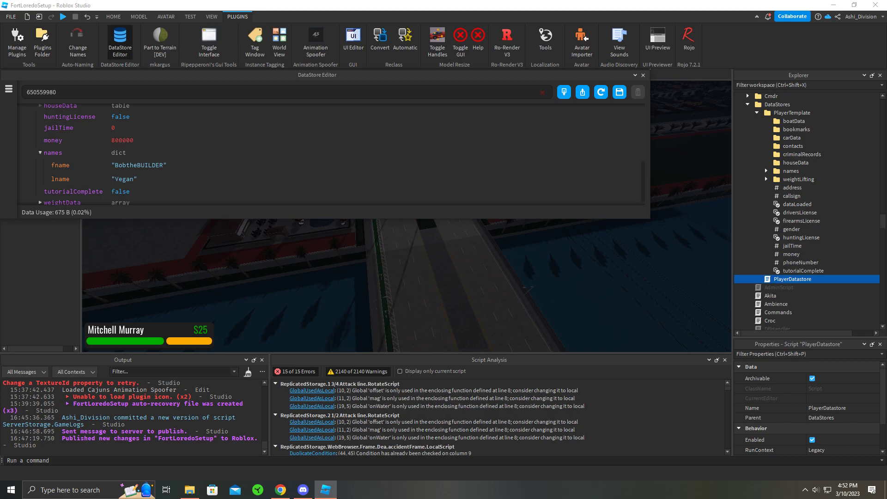
- Examine the player's carData, expanding the third car's details, and review the remaining values
{"action": "scroll", "coordinate": [331, 153], "scroll_direction": "up", "scroll_amount": 4}
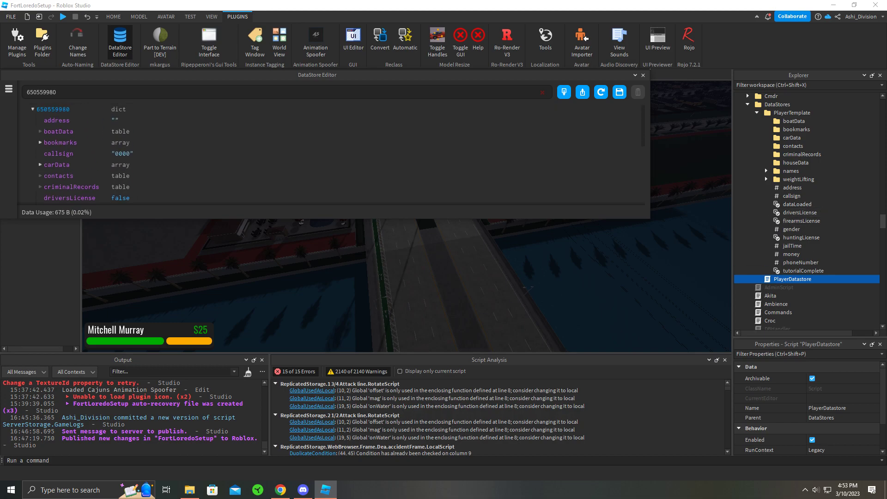
{"action": "scroll", "coordinate": [331, 153], "scroll_direction": "down", "scroll_amount": 3}
{"action": "scroll", "coordinate": [331, 154], "scroll_direction": "up", "scroll_amount": 3}
{"action": "scroll", "coordinate": [323, 153], "scroll_direction": "up", "scroll_amount": 1}
{"action": "left_click", "coordinate": [40, 164]}
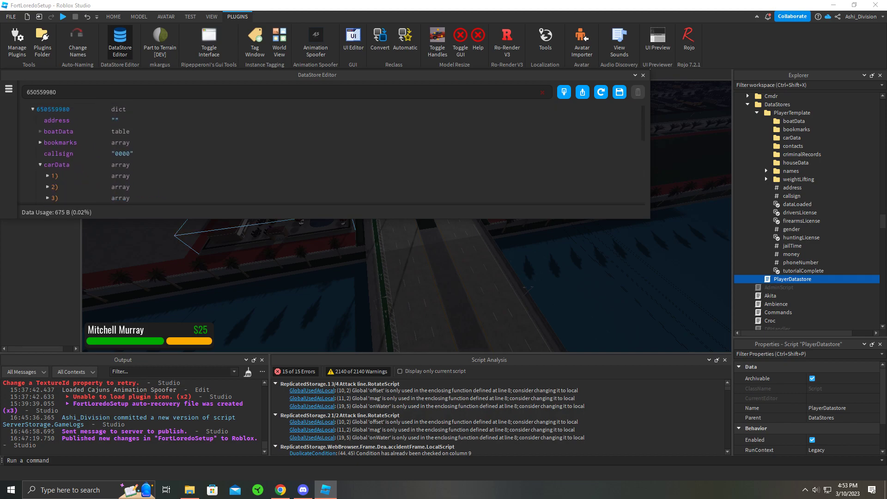
{"action": "scroll", "coordinate": [331, 154], "scroll_direction": "down", "scroll_amount": 3}
{"action": "left_click", "coordinate": [48, 129]}
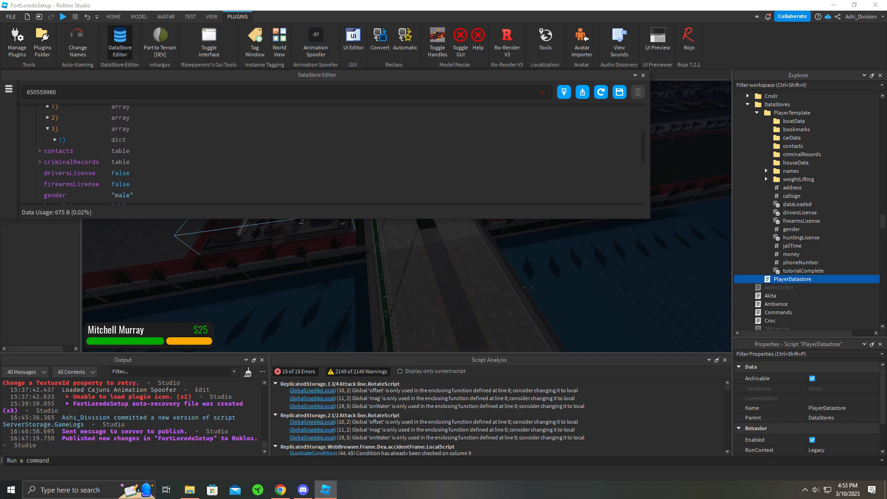
{"action": "left_click", "coordinate": [55, 140]}
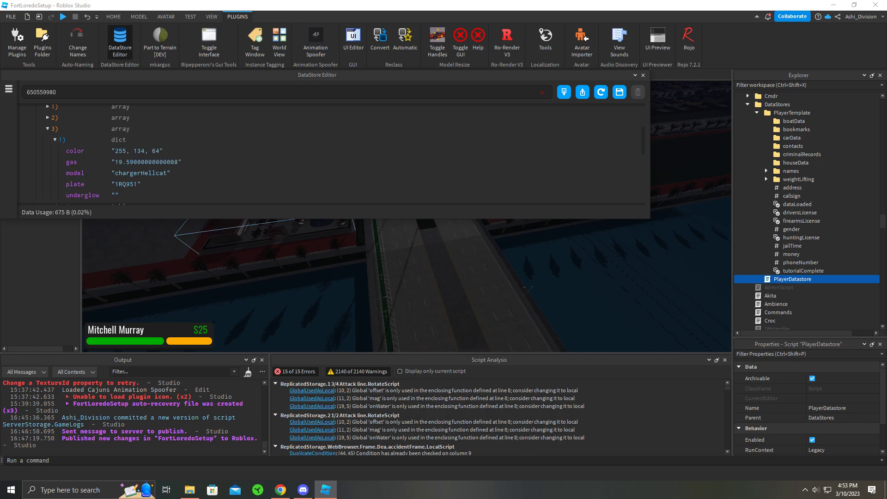
{"action": "scroll", "coordinate": [323, 153], "scroll_direction": "down", "scroll_amount": 3}
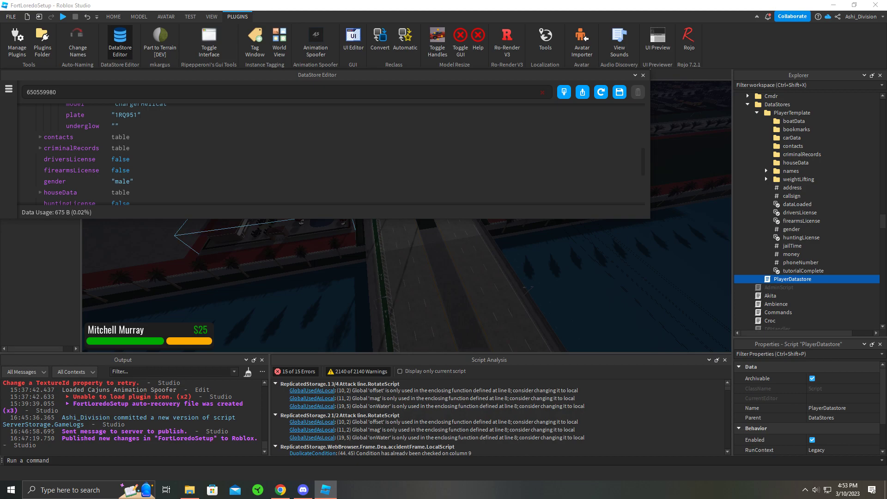
{"action": "scroll", "coordinate": [323, 153], "scroll_direction": "down", "scroll_amount": 4}
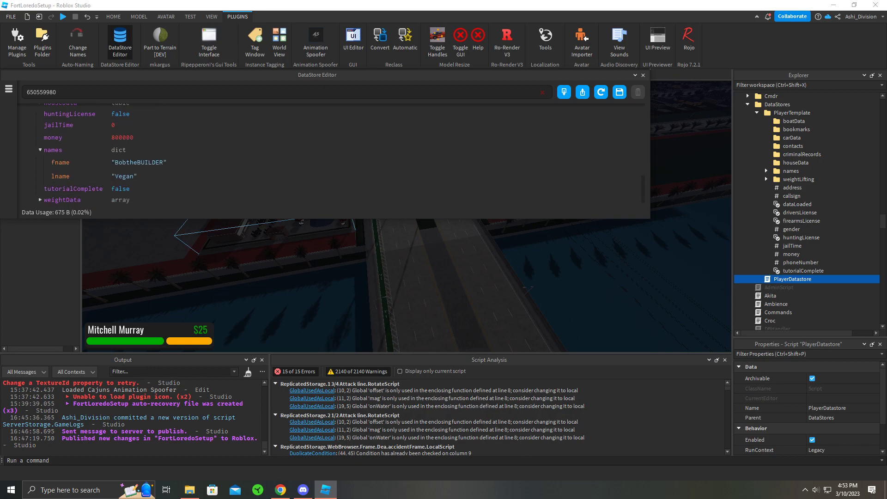
- Enlarge the DataStore Editor window and save the edited player data to the data store
{"action": "left_click_drag", "start_coordinate": [536, 75], "coordinate": [599, 84]}
{"action": "left_click_drag", "start_coordinate": [359, 227], "coordinate": [359, 372]}
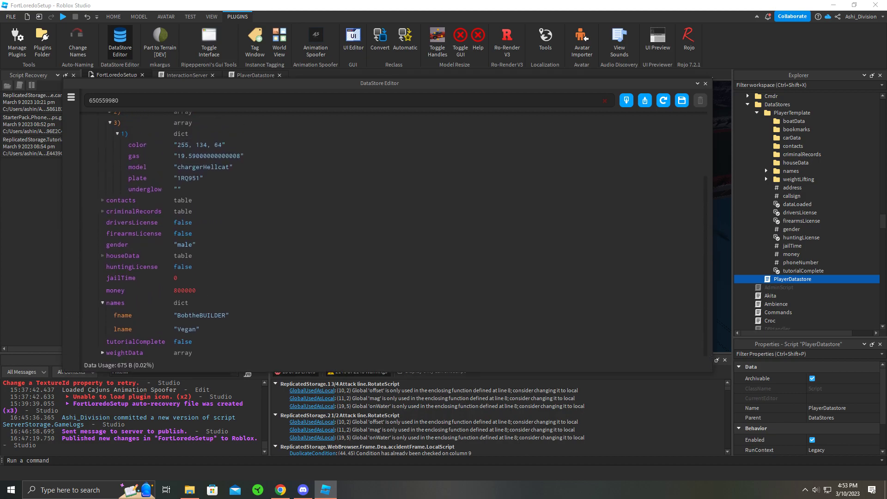
{"action": "left_click", "coordinate": [682, 100]}
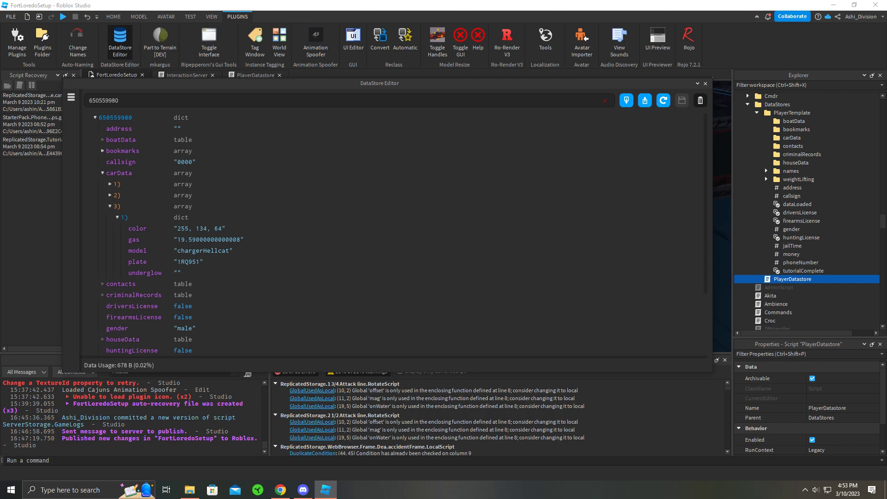
- Publish the place to Roblox and reload the player's data in the DataStore Editor
{"action": "left_click", "coordinate": [11, 16]}
{"action": "left_click", "coordinate": [41, 94]}
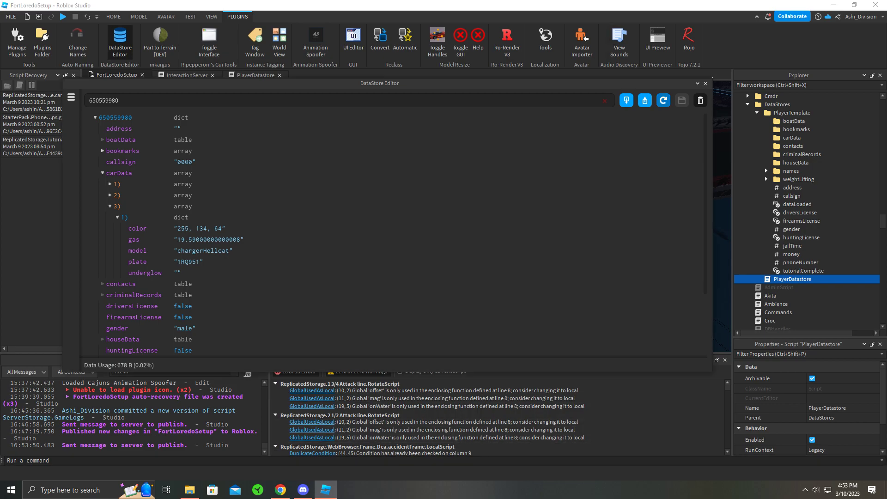
{"action": "left_click", "coordinate": [664, 100]}
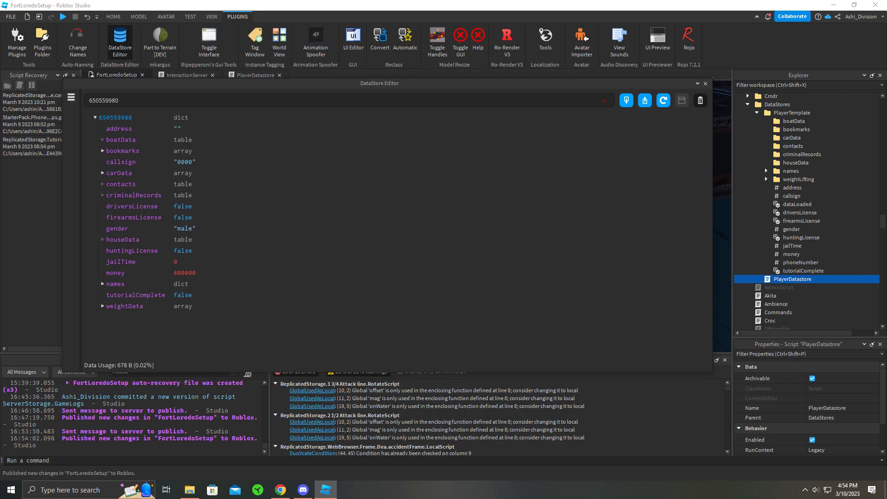
- Switch to the FortLoredoSetup page in Chrome, shut down all its servers, and launch the experience
{"action": "left_click", "coordinate": [281, 490]}
{"action": "left_click", "coordinate": [615, 81]}
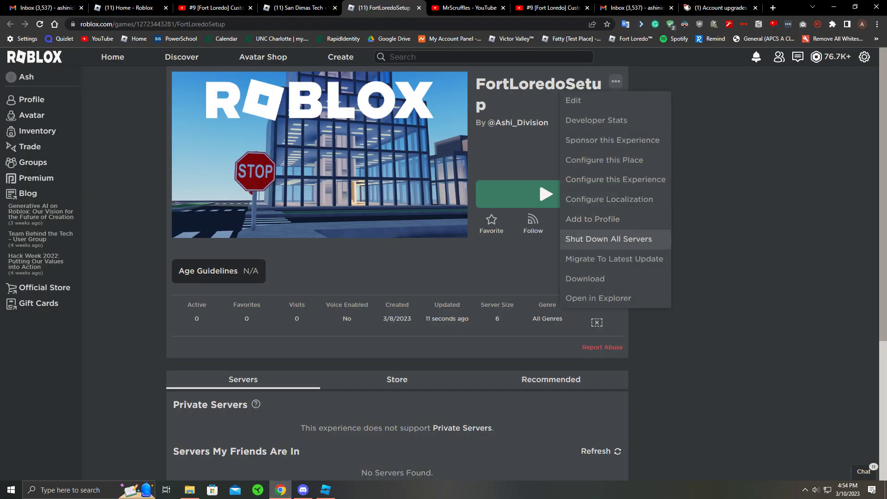
{"action": "left_click", "coordinate": [608, 240]}
{"action": "left_click", "coordinate": [415, 290]}
{"action": "left_click", "coordinate": [546, 194]}
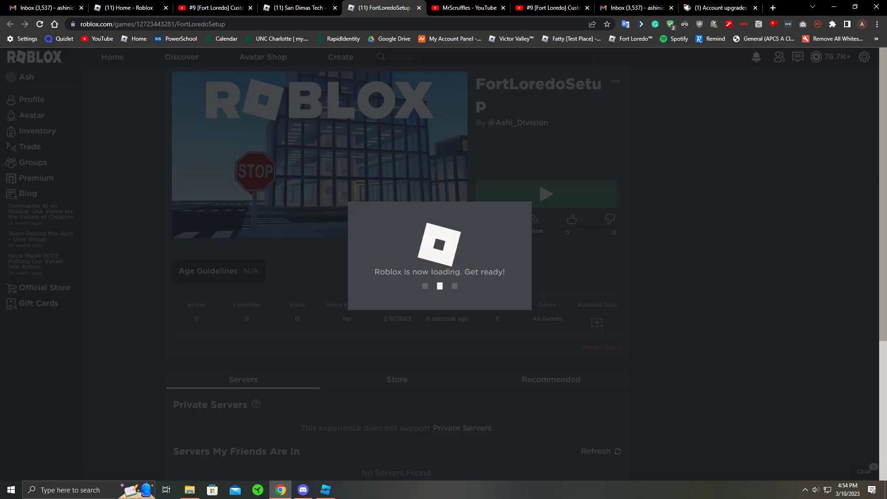
{"action": "left_click_drag", "start_coordinate": [384, 8], "coordinate": [722, 8]}
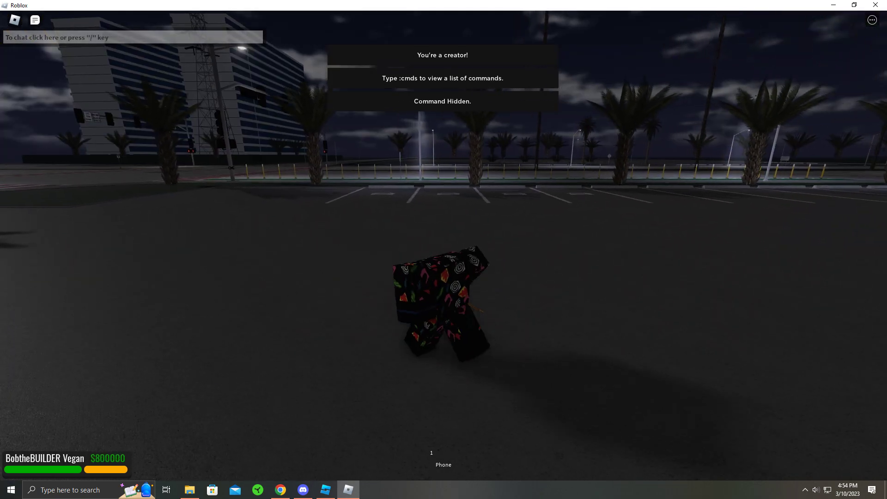
- Move the character around the parking lot in the game, and open the phone to check it before putting it away
{"action": "key", "text": "w"}
{"action": "right_click_drag", "start_coordinate": [443, 250], "coordinate": [208, 295]}
{"action": "scroll", "coordinate": [443, 250], "scroll_direction": "down", "scroll_amount": 3}
{"action": "right_click_drag", "start_coordinate": [443, 250], "coordinate": [379, 296]}
{"action": "key", "text": "1"}
{"action": "key", "text": "d"}
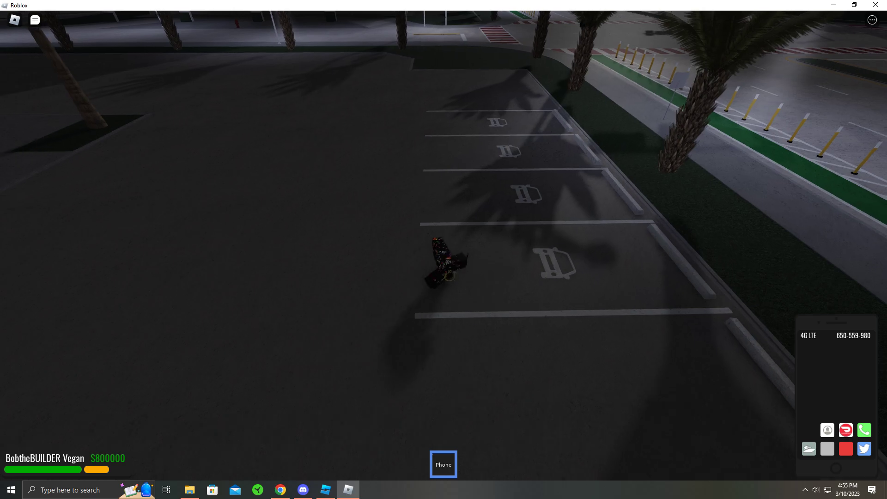
{"action": "left_click", "coordinate": [846, 448]}
{"action": "key", "text": "a"}
{"action": "key", "text": "1"}
{"action": "key", "text": "1"}
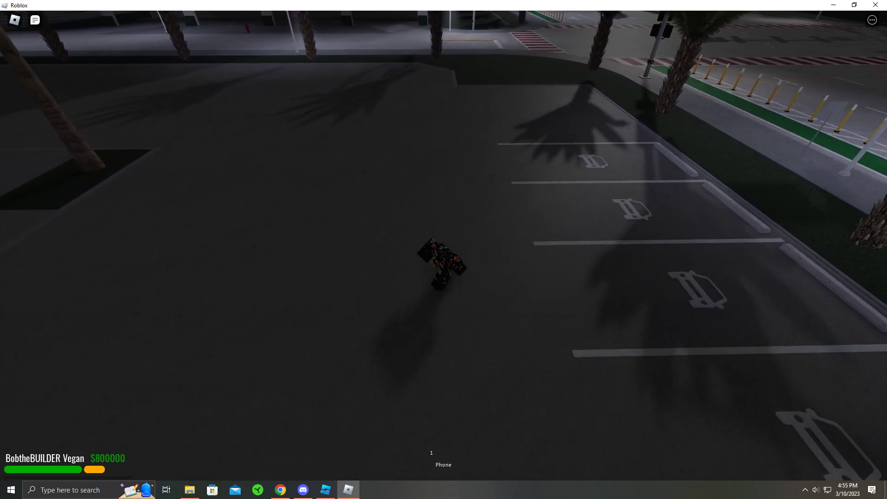